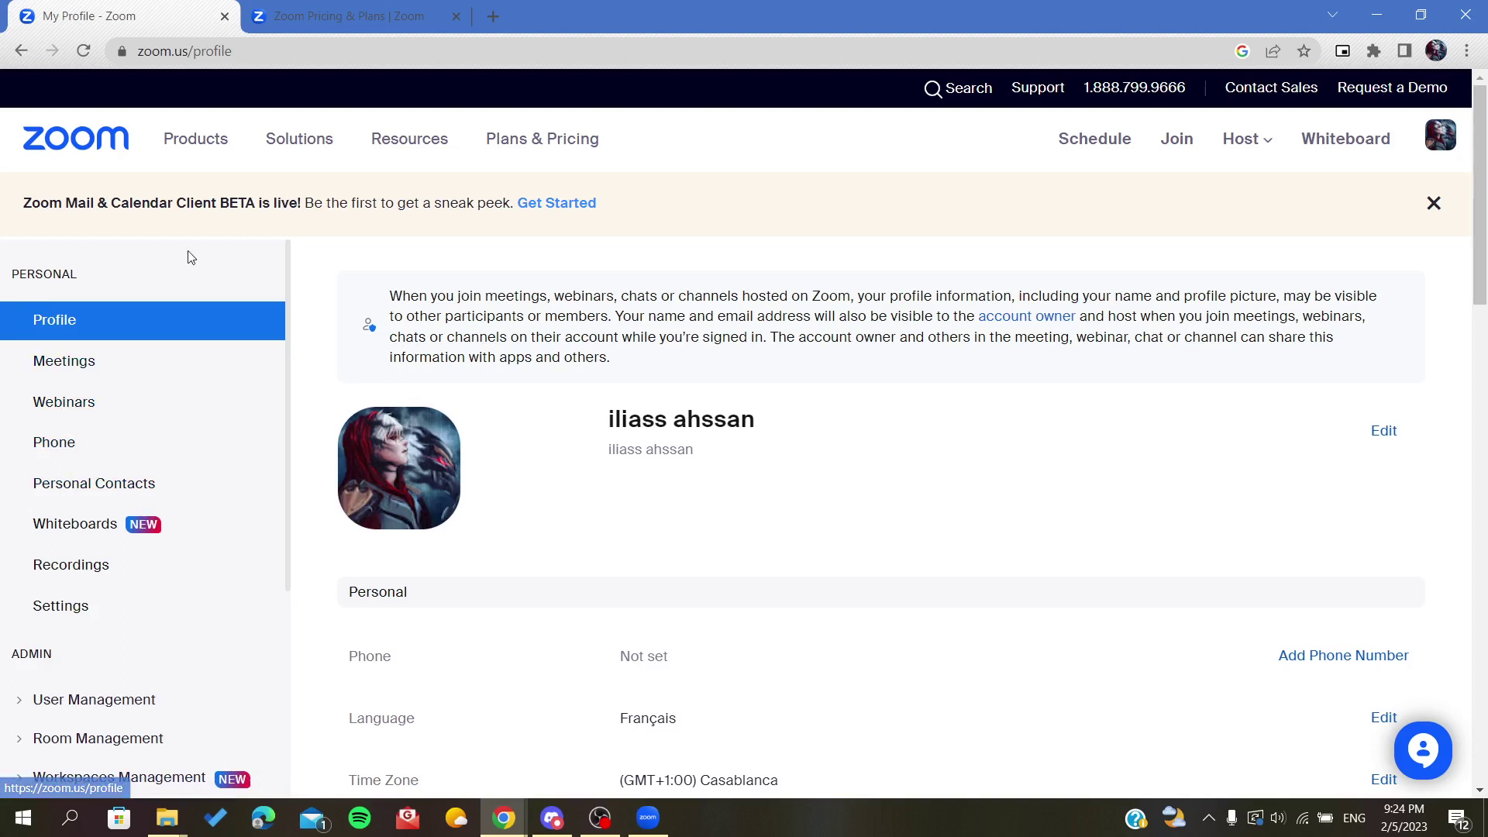
Open Personal Contacts and the Import from CSV File dialog, highlighting its required CSV format.
left_click(62, 479)
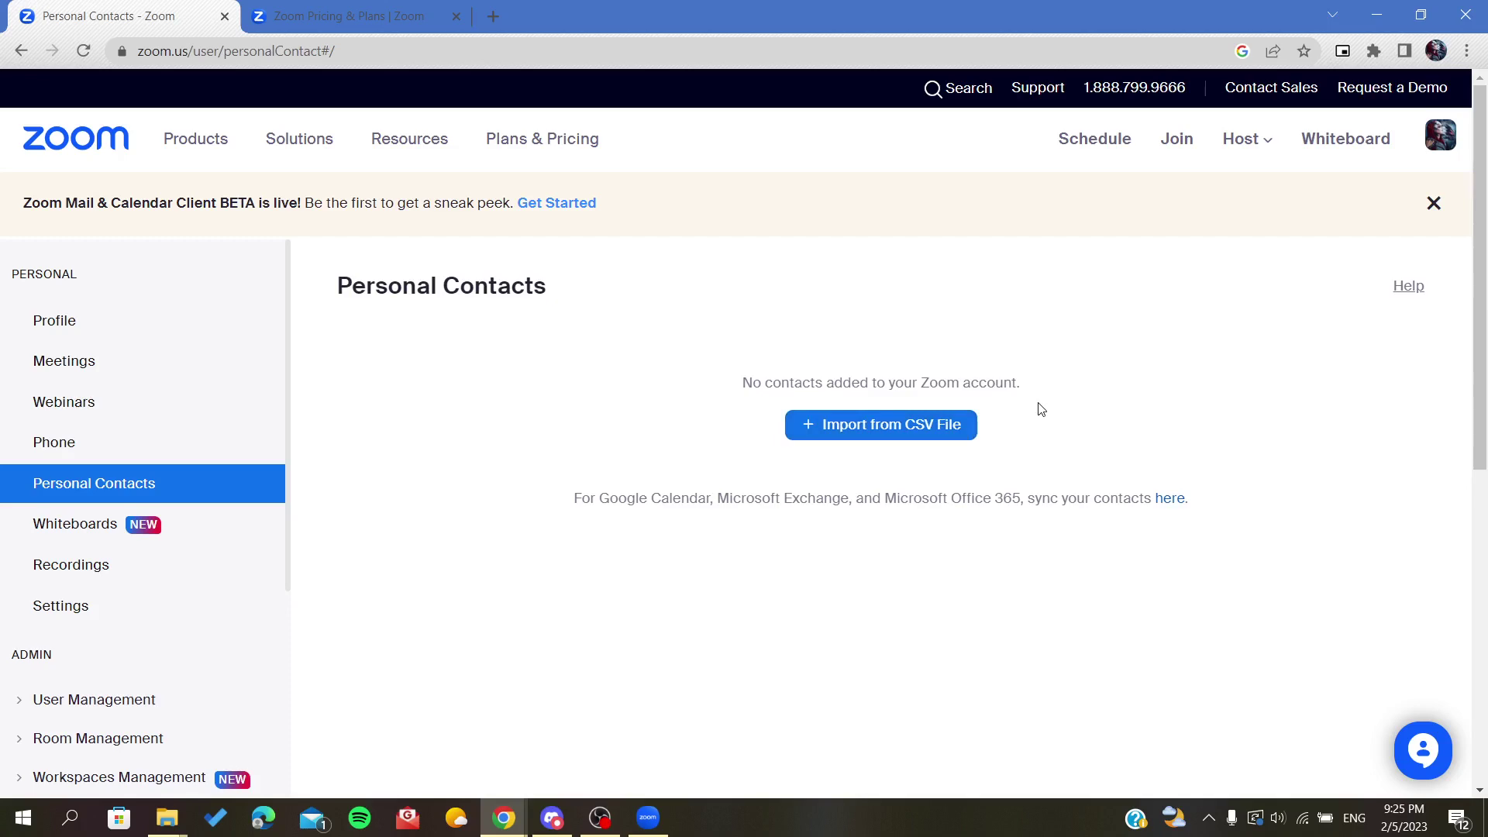
left_click(897, 430)
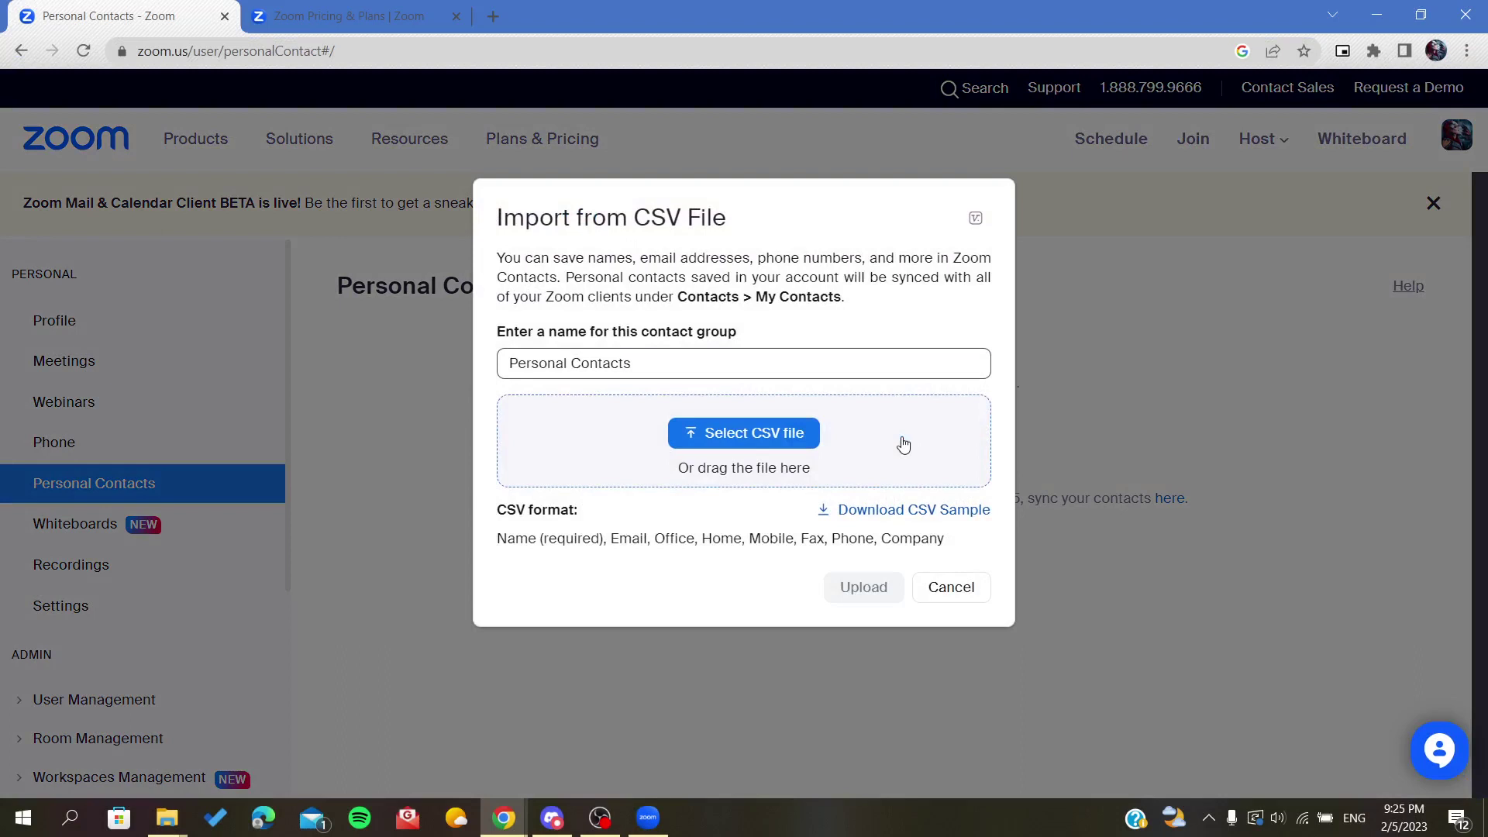
left_click_drag(496, 538, 886, 539)
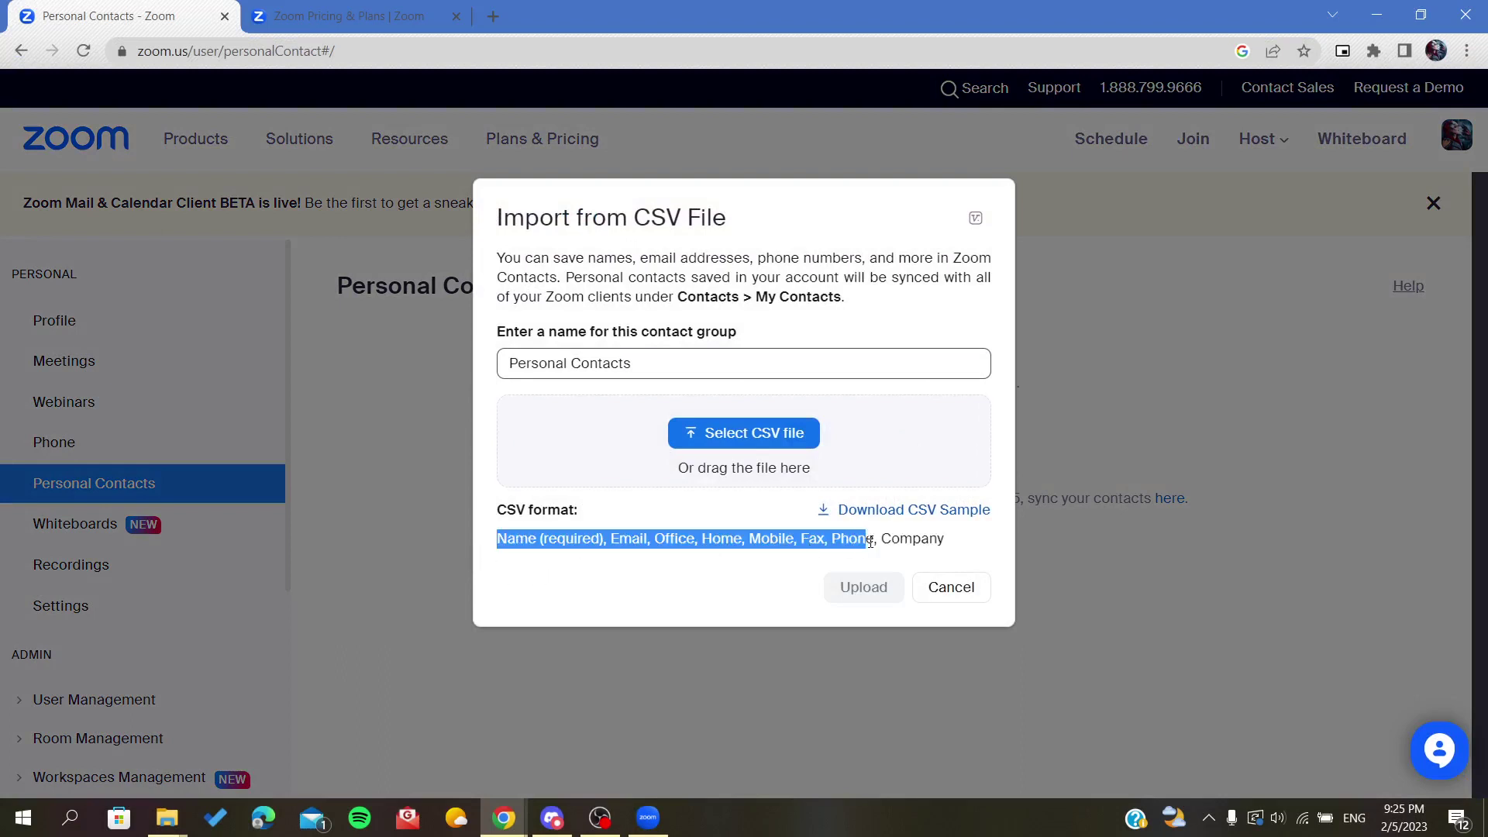
left_click(623, 516)
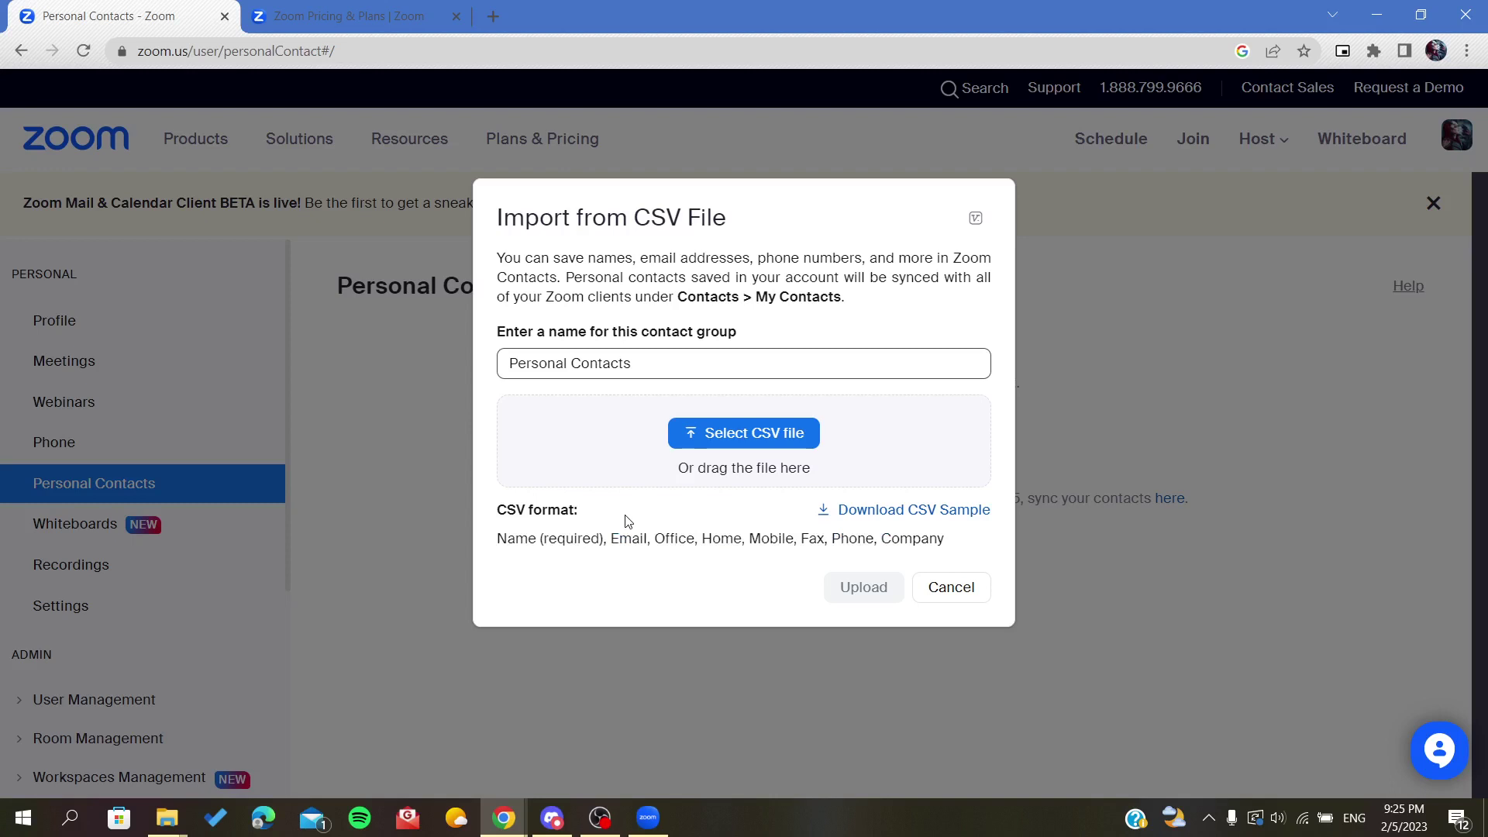
Download the sample CSV and widen columns A and D for full names and phone numbers.
left_click(875, 502)
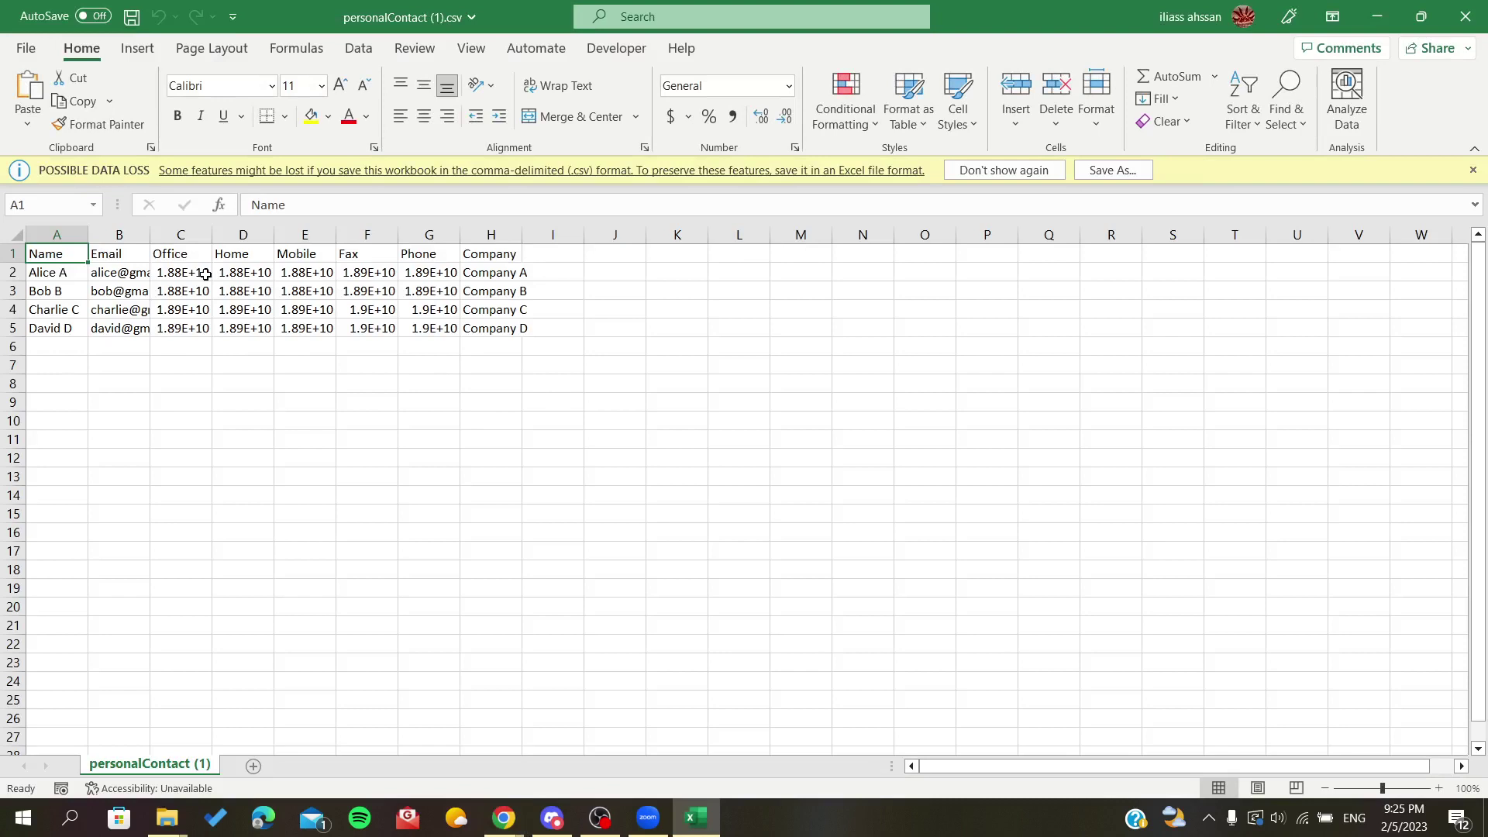
left_click_drag(87, 234, 1311, 234)
left_click(814, 234)
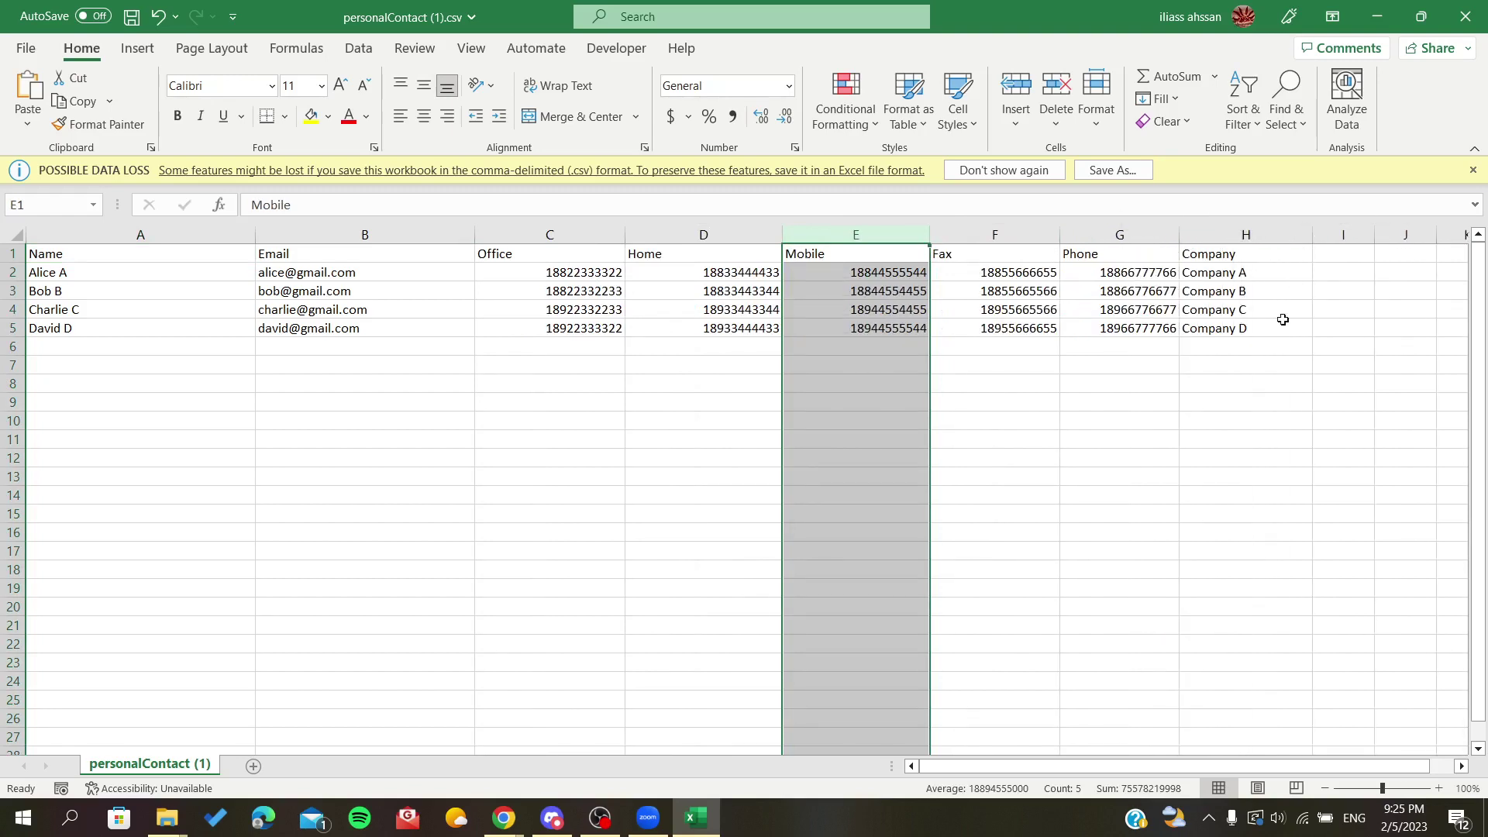
Select the contact names in column A, then move to an empty cell below the data.
left_click(372, 415)
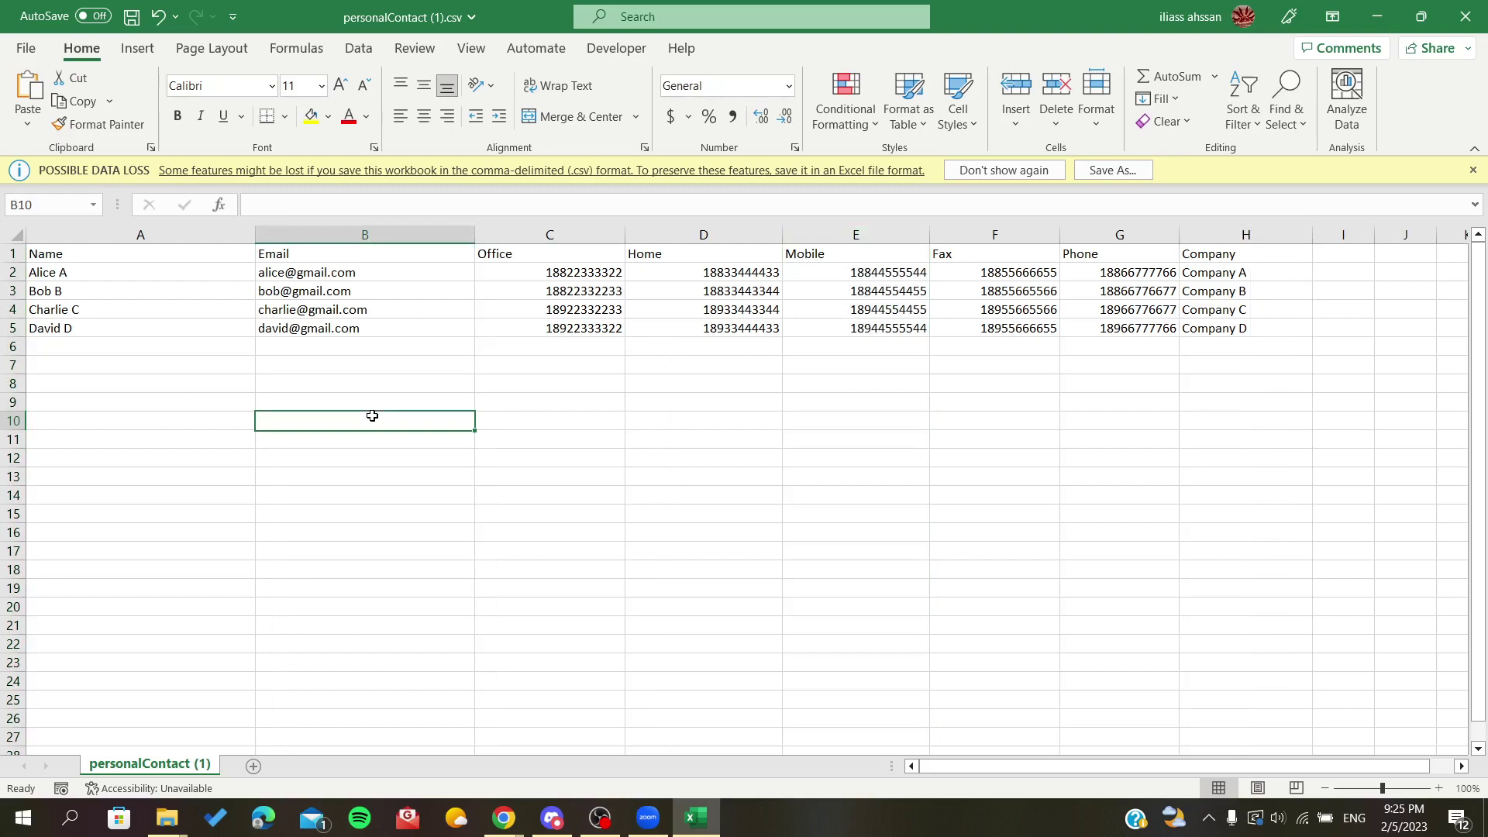
mouse_move(30, 253)
left_mouse_down()
mouse_move(137, 331)
mouse_move(138, 350)
left_mouse_up()
left_click(173, 418)
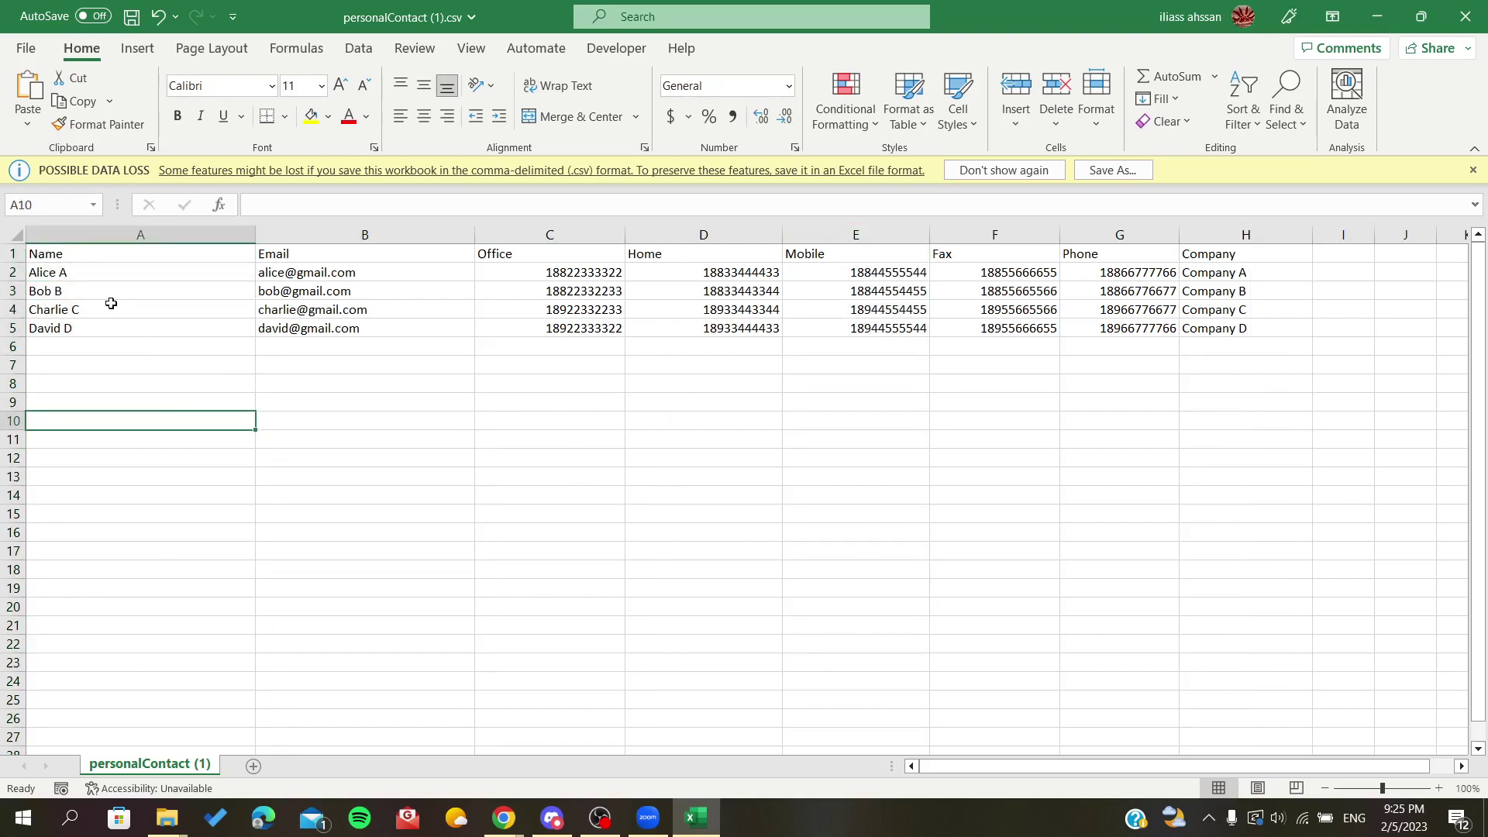
left_click(61, 253)
left_click_drag(61, 254, 117, 328)
left_click(189, 496)
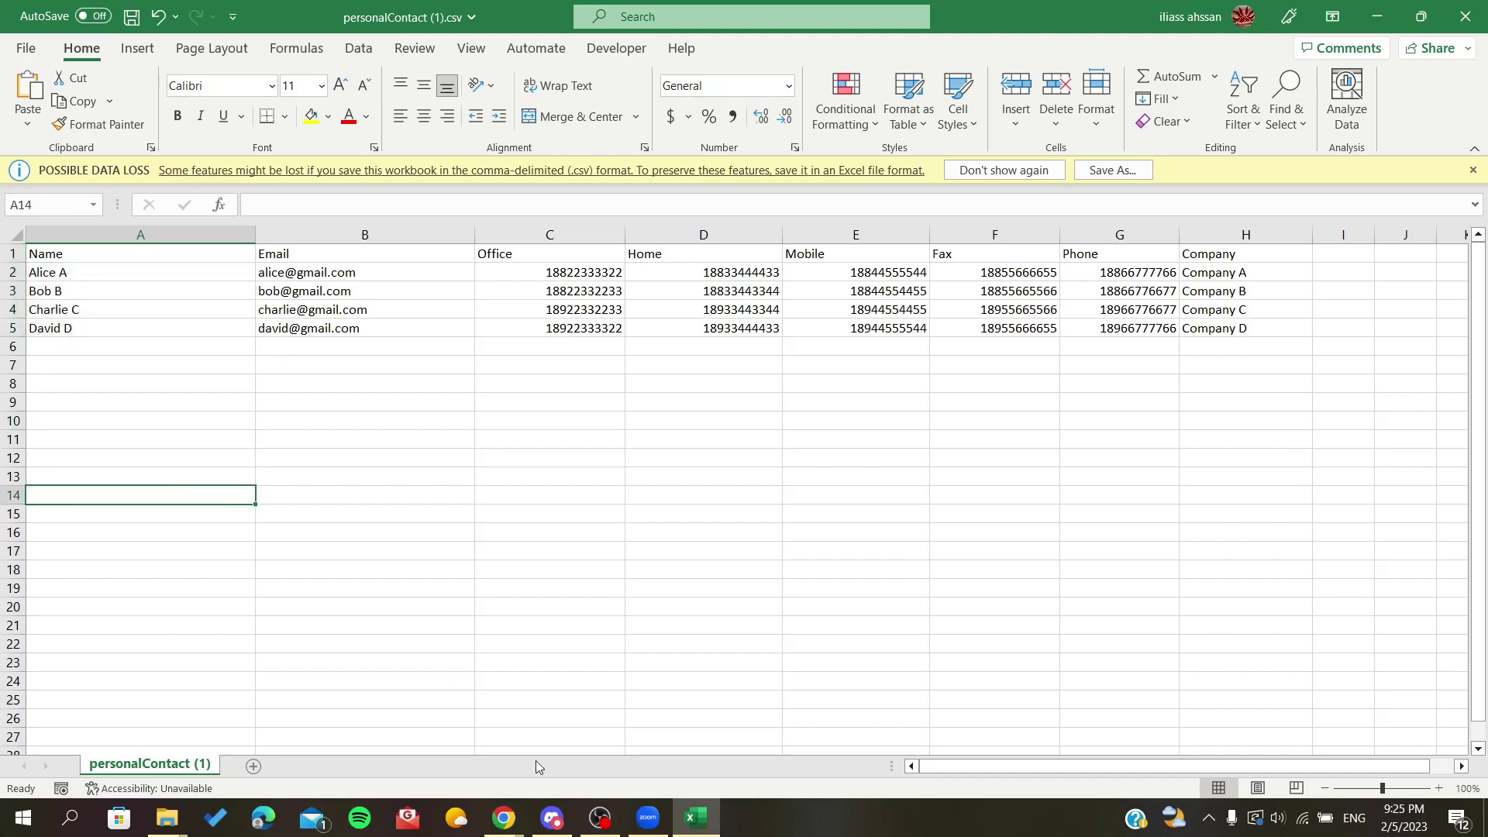
Bring the Zoom import dialog back and highlight the (required) note in the CSV format.
left_click(505, 818)
left_click(608, 733)
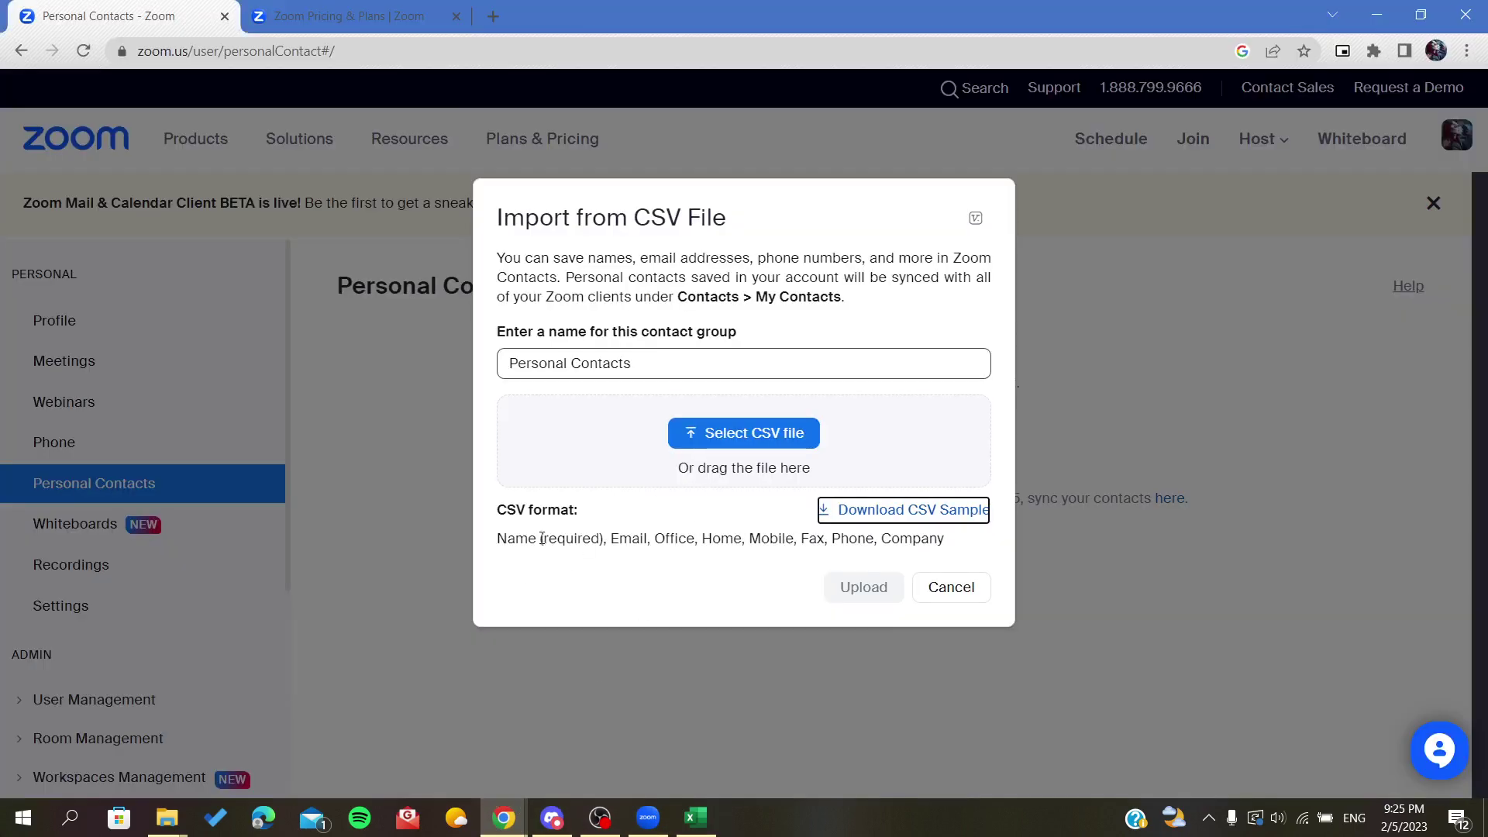
left_click_drag(540, 539, 597, 542)
left_click(511, 541)
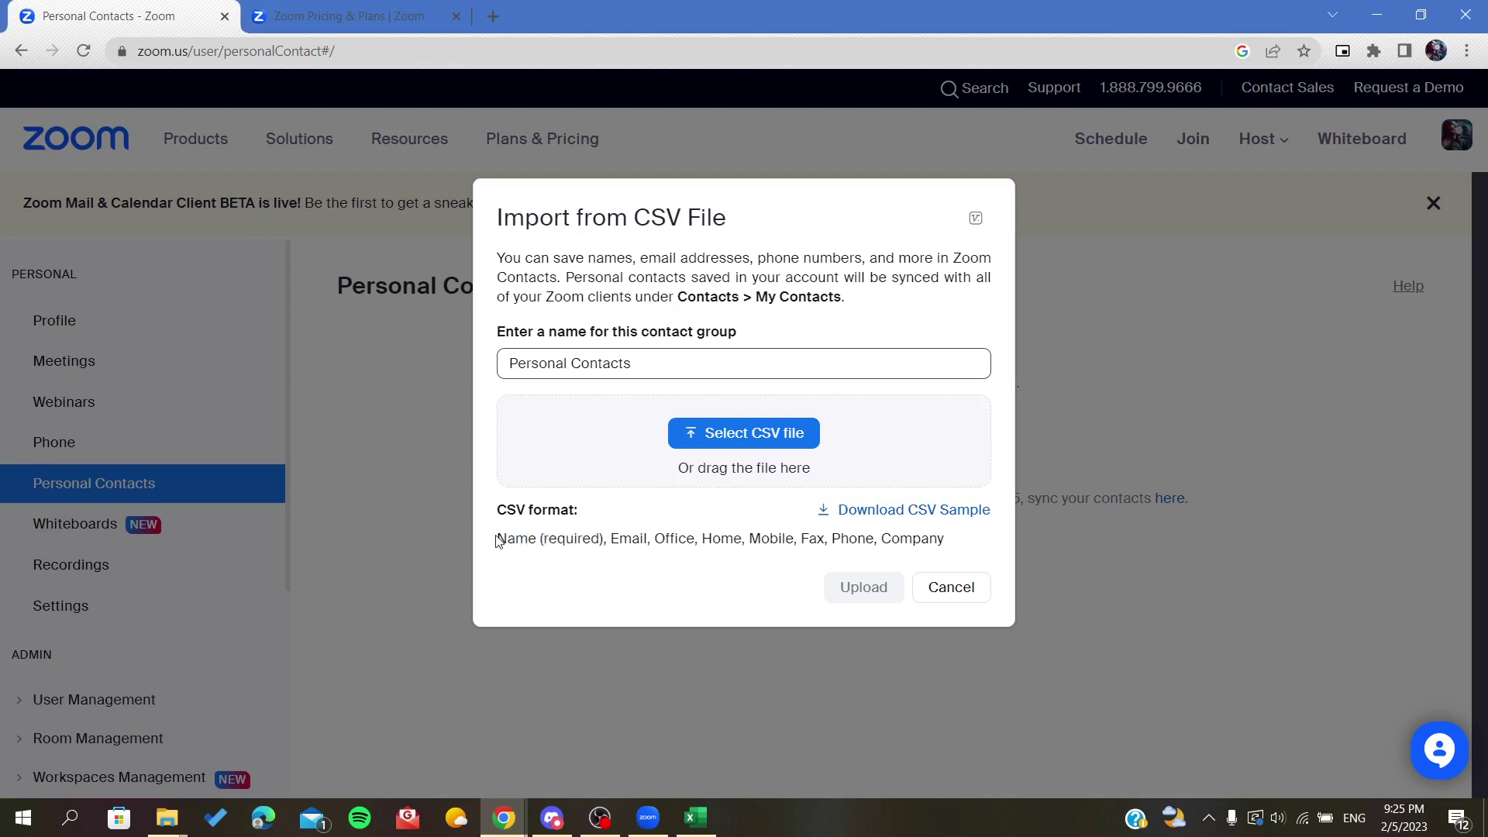
Highlight the Name, Mobile, Email and Office fields, compare with the spreadsheet, and return to Zoom.
left_click_drag(497, 541, 639, 529)
left_click_drag(749, 539, 783, 539)
left_click_drag(617, 538, 674, 540)
left_click(695, 817)
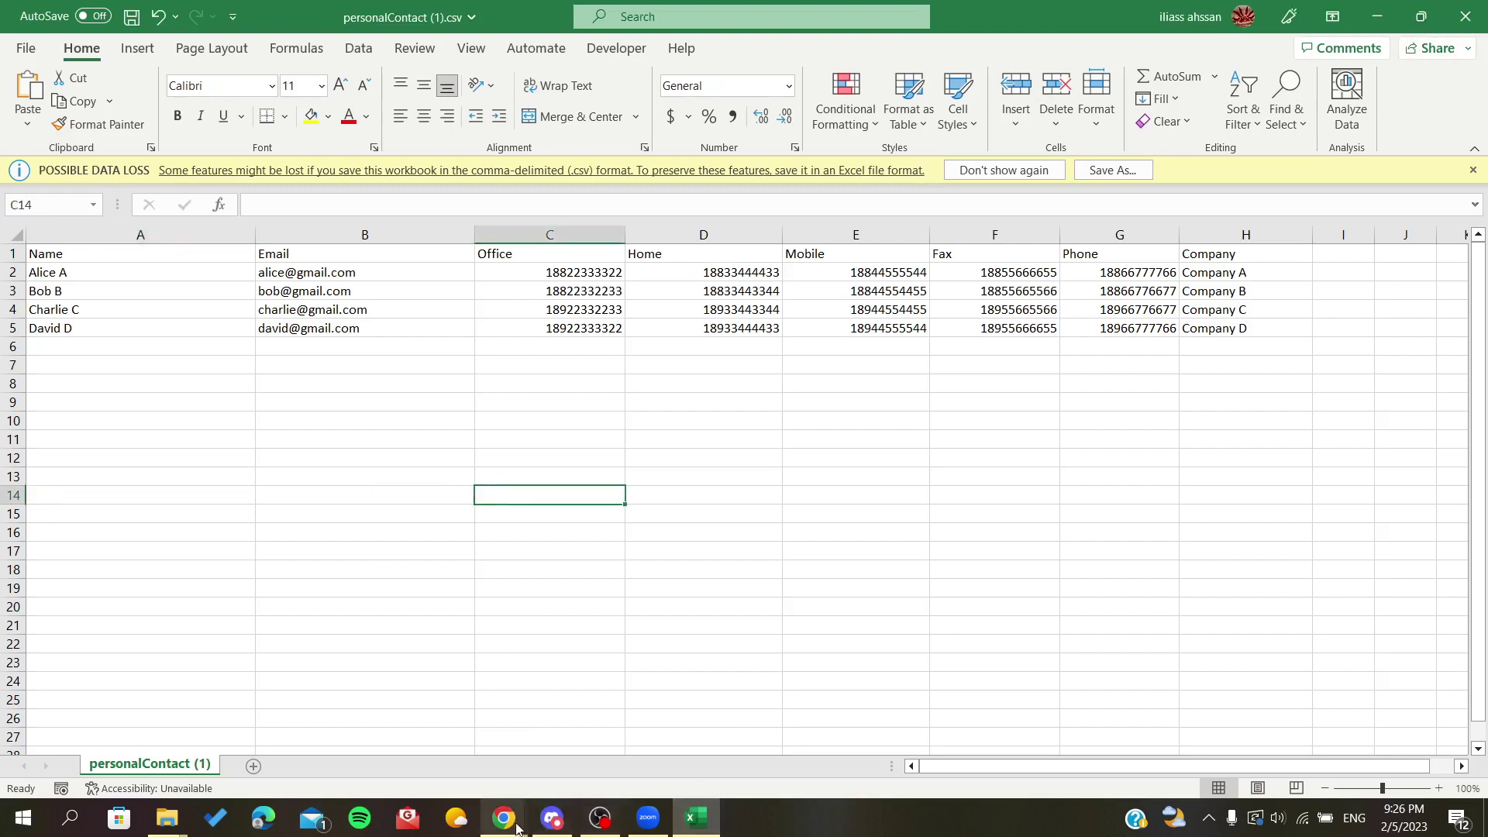
mouse_move(503, 817)
left_click(629, 709)
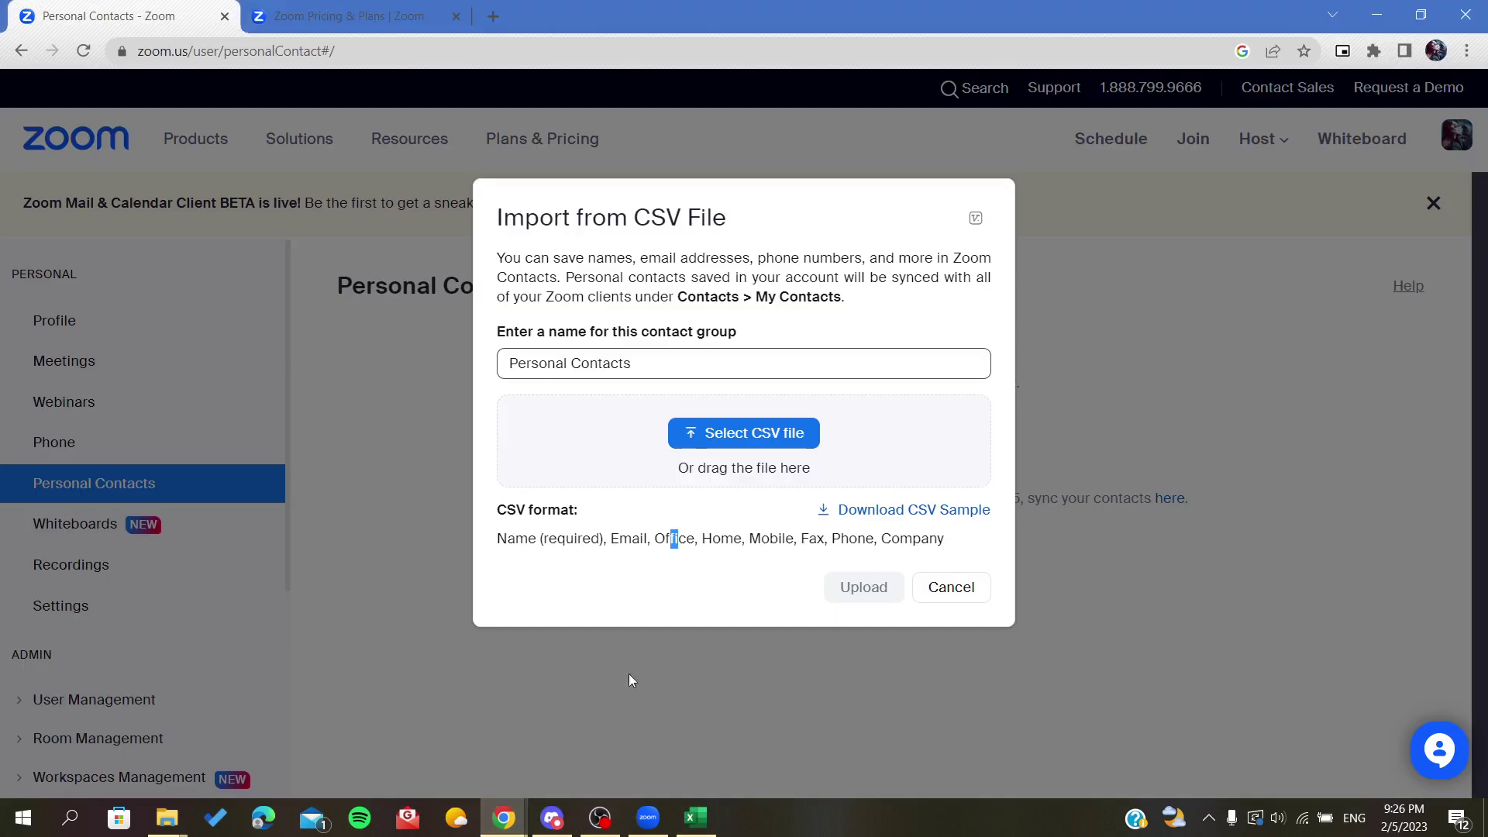
Dismiss the CSV file picker without choosing a file, then cancel the contact import.
left_click(743, 433)
scroll(452, 291, "down", 3)
scroll(452, 292, "up", 3)
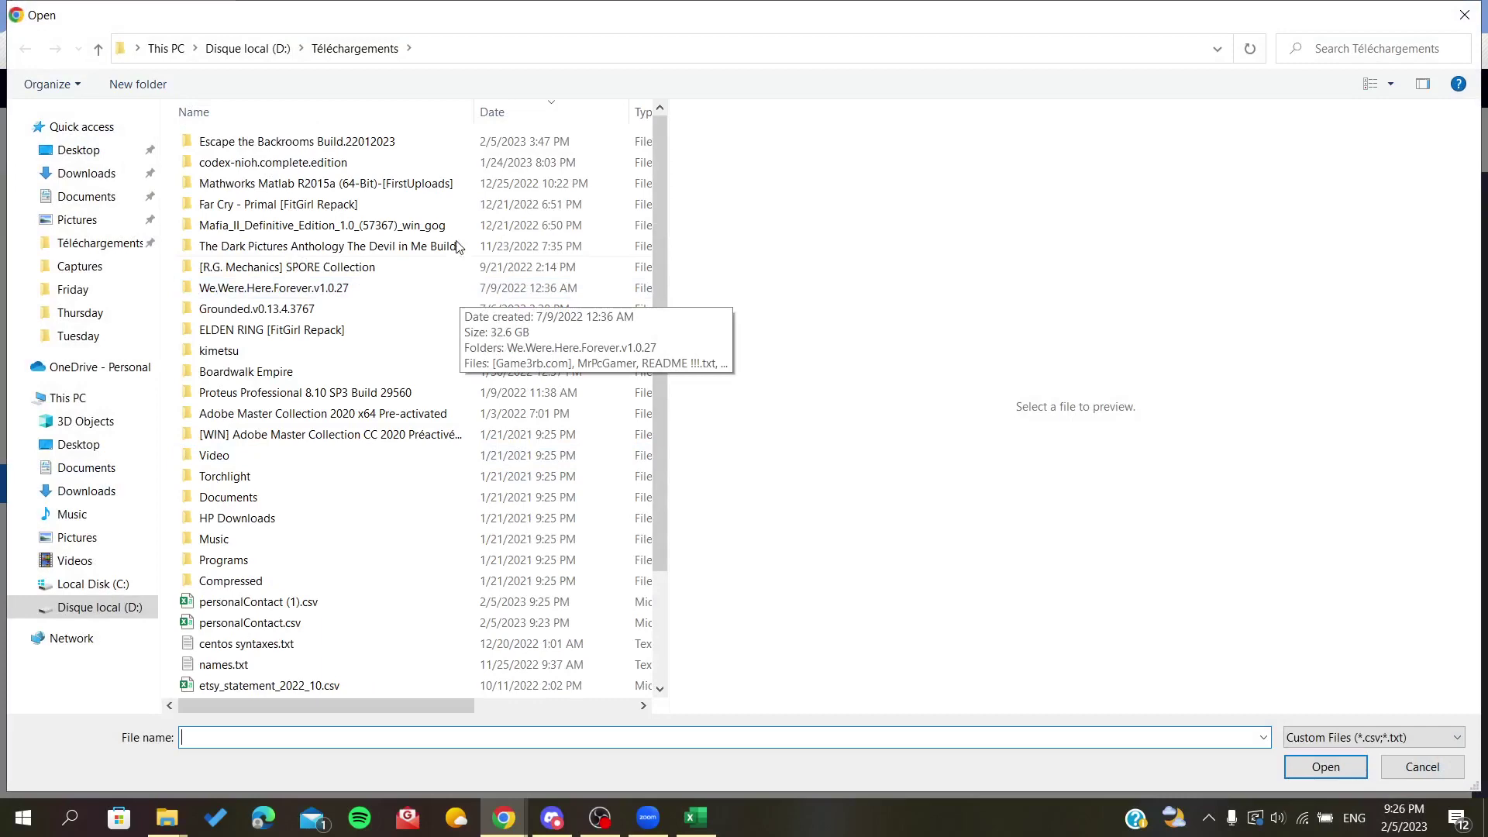
left_click(1464, 13)
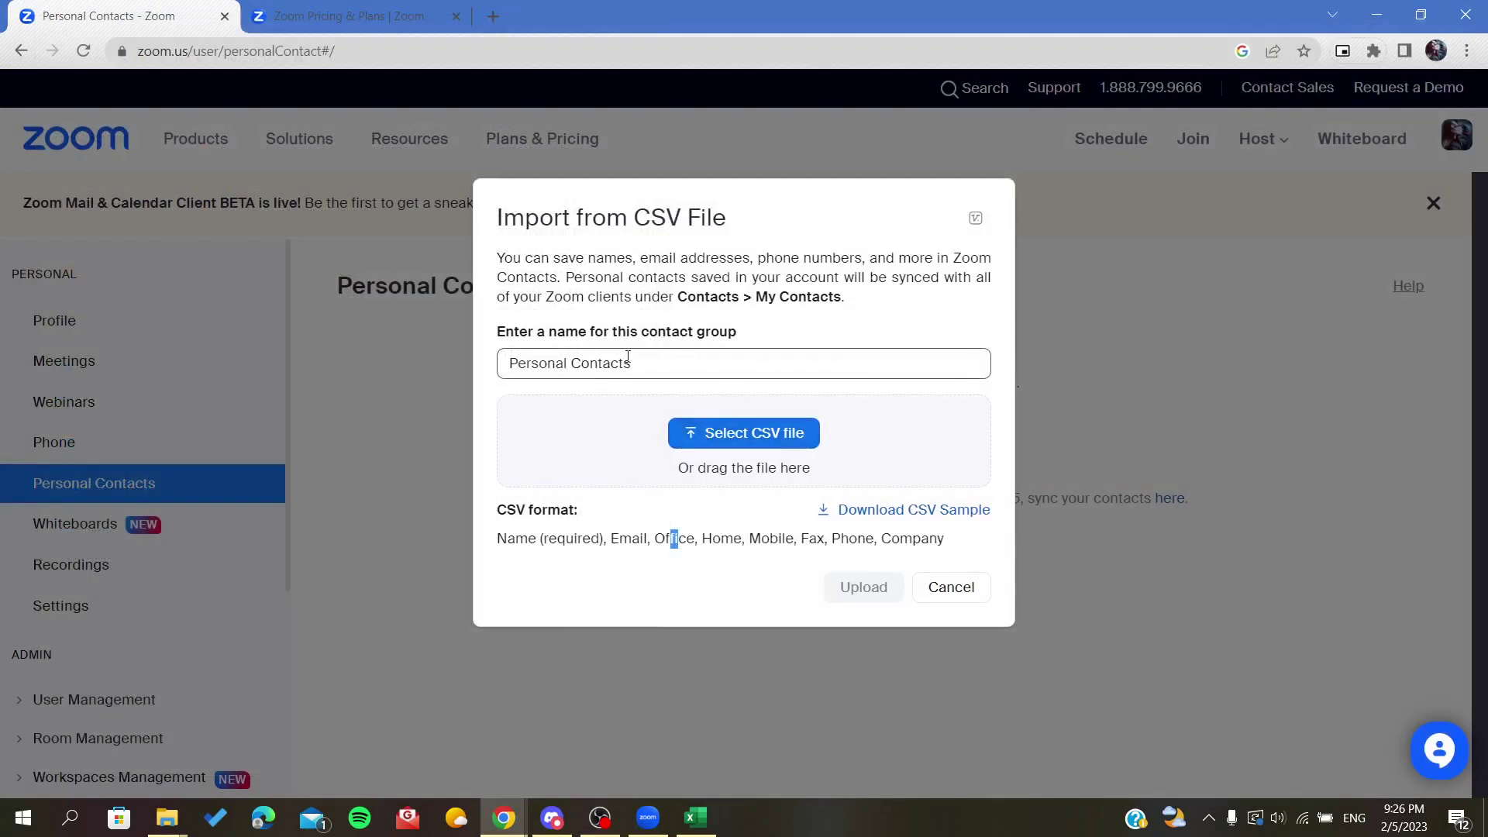
left_click(930, 595)
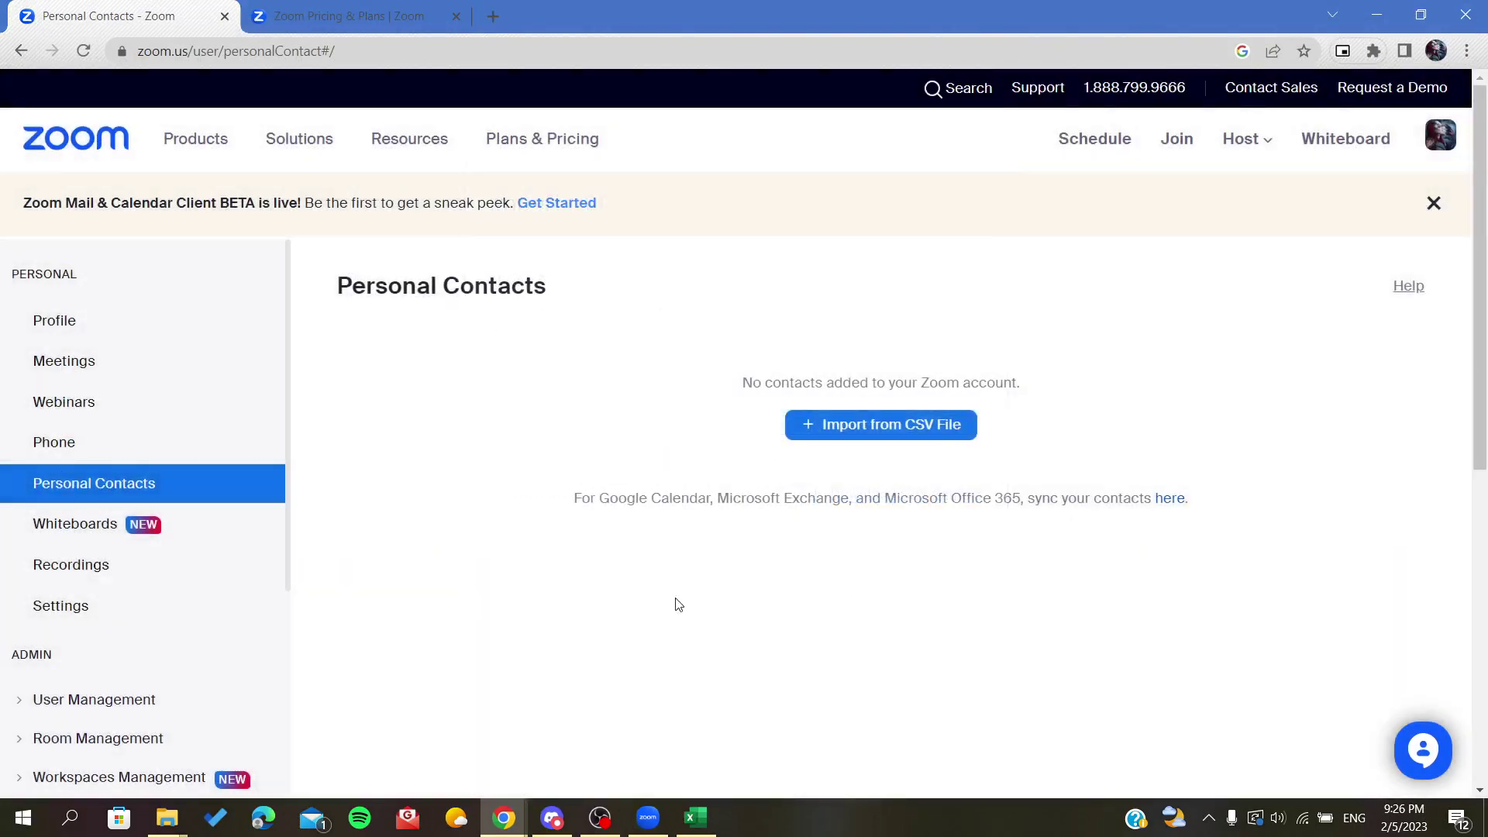